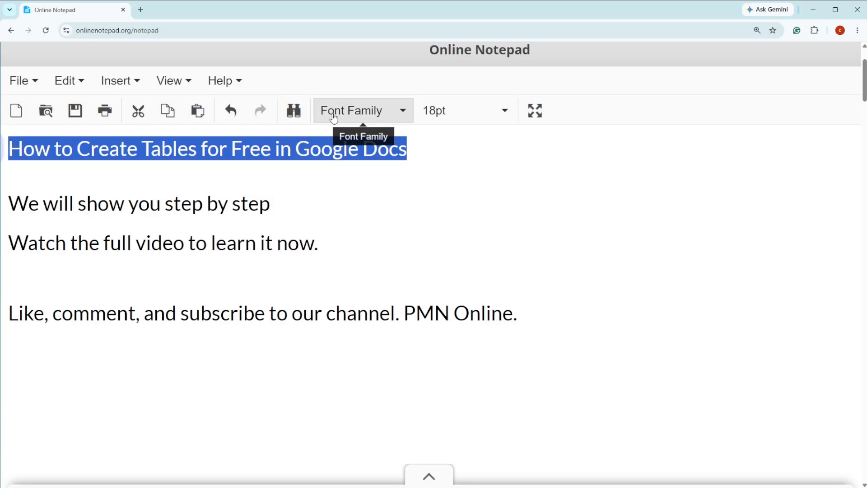
# Search Google for "google docs" in a new browser tab and open the Google Docs home page
pyautogui.click(141, 10)
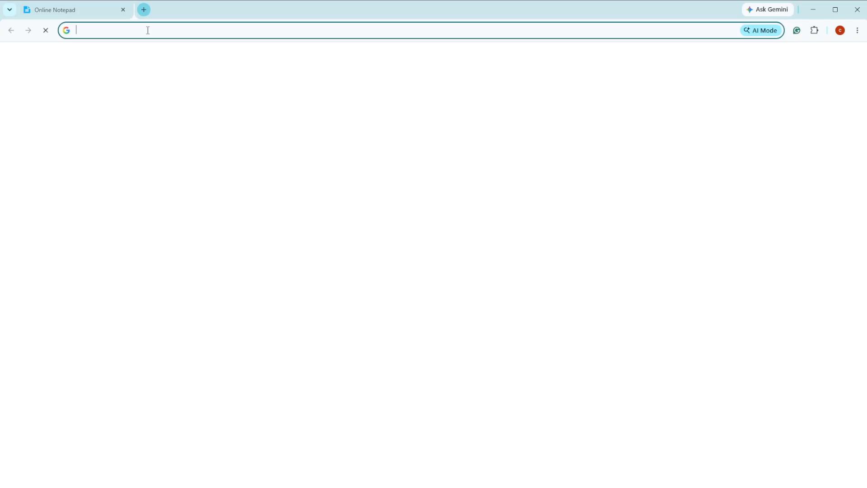
pyautogui.write('google.com')
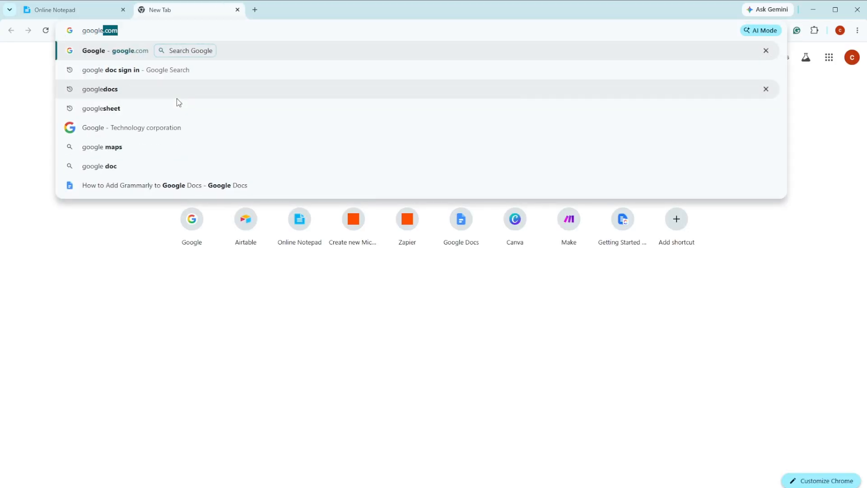
pyautogui.press('Return')
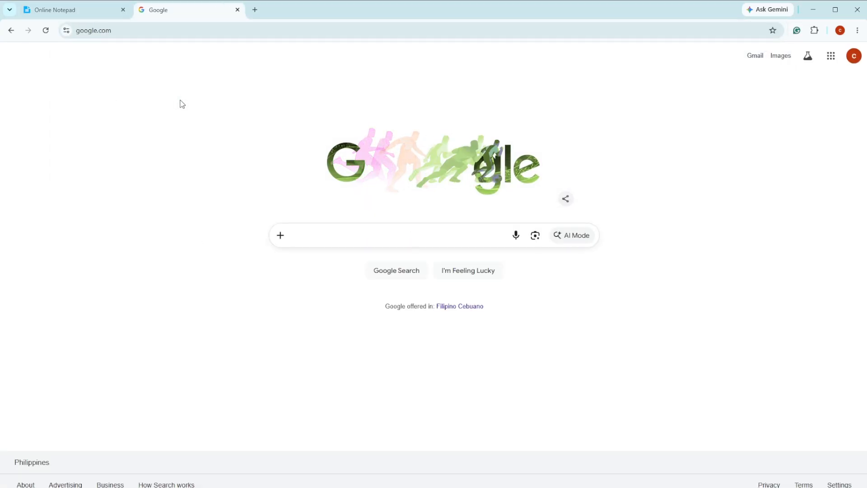
pyautogui.write('google docs')
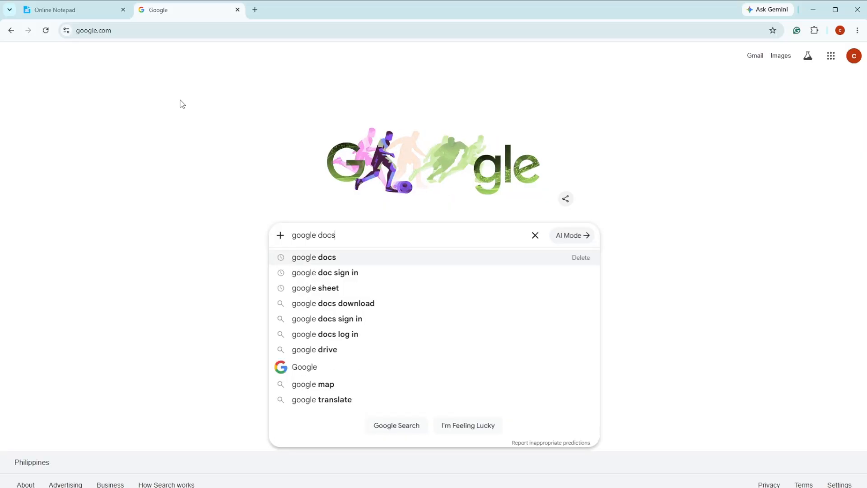
pyautogui.press('Return')
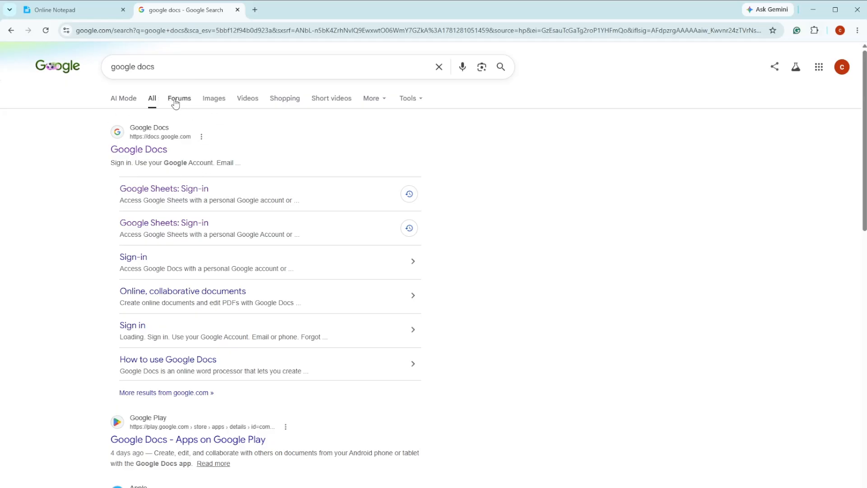
pyautogui.click(153, 155)
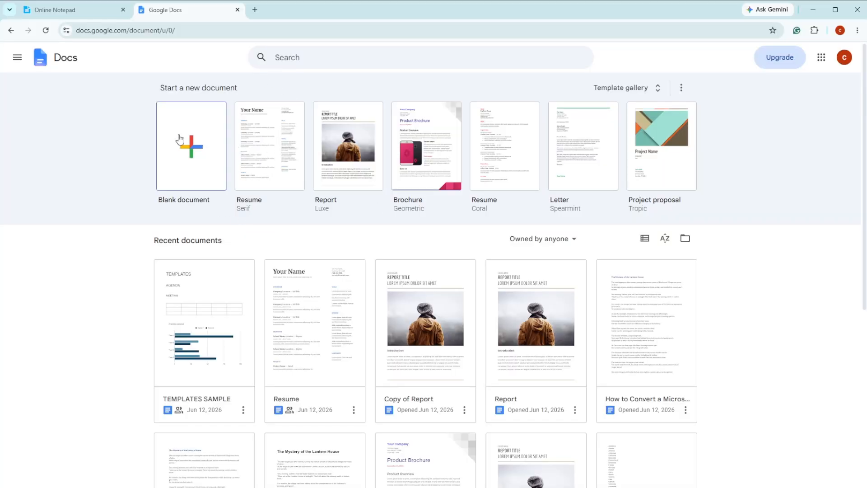
# Create a blank document and insert a table with three columns and three rows
pyautogui.hotkey('ctrl', 'l')
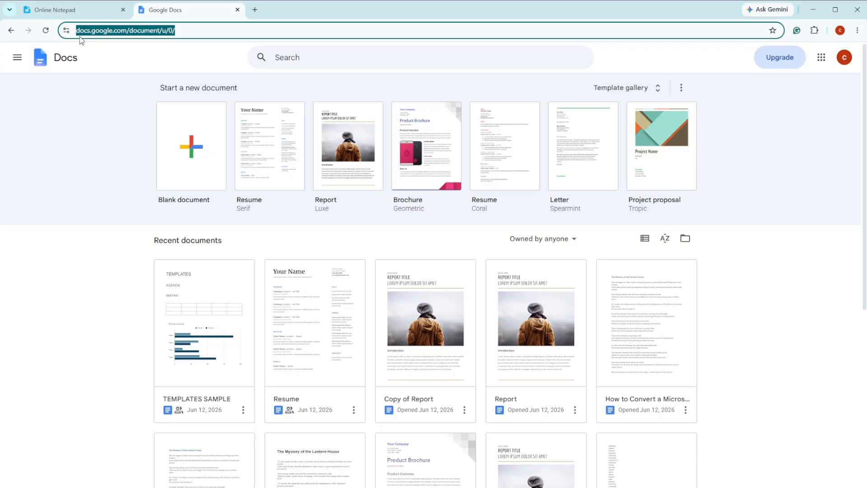
pyautogui.click(183, 151)
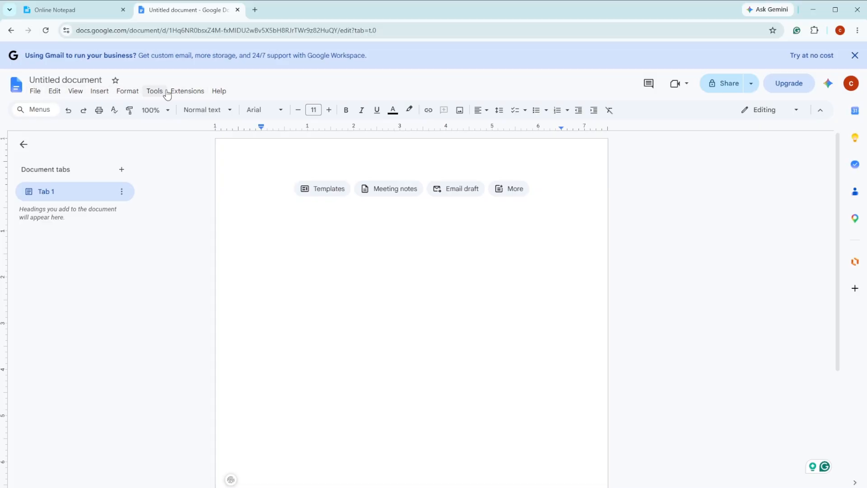
pyautogui.click(95, 93)
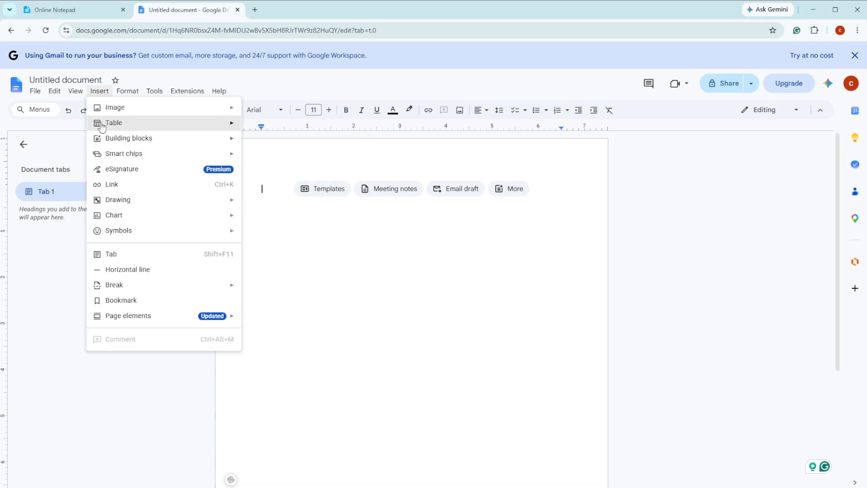
pyautogui.moveTo(156, 126)
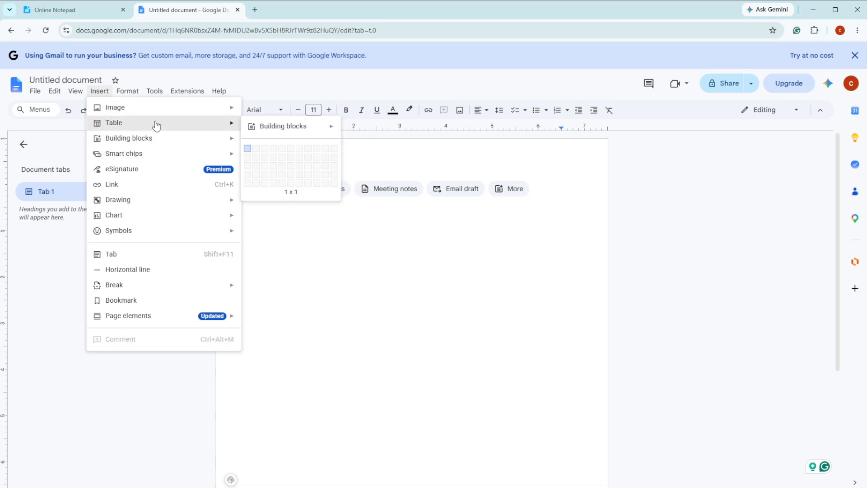
pyautogui.click(265, 166)
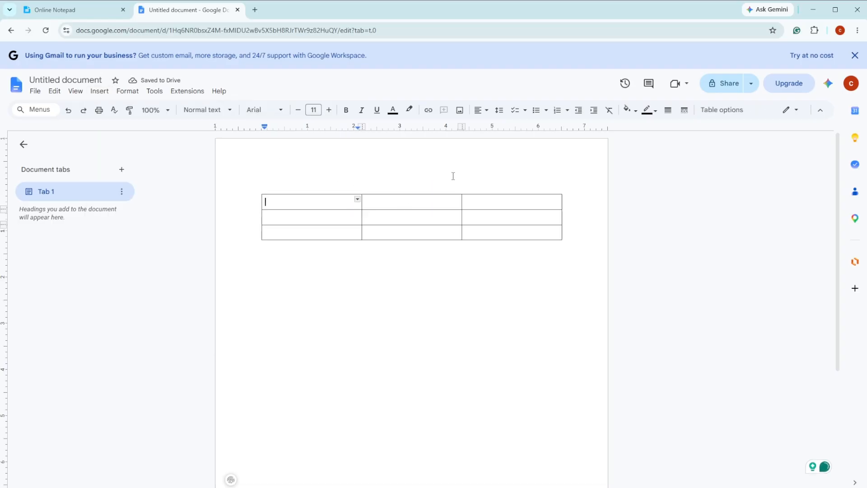
# Center-align the text in the table's first cell
pyautogui.click(481, 109)
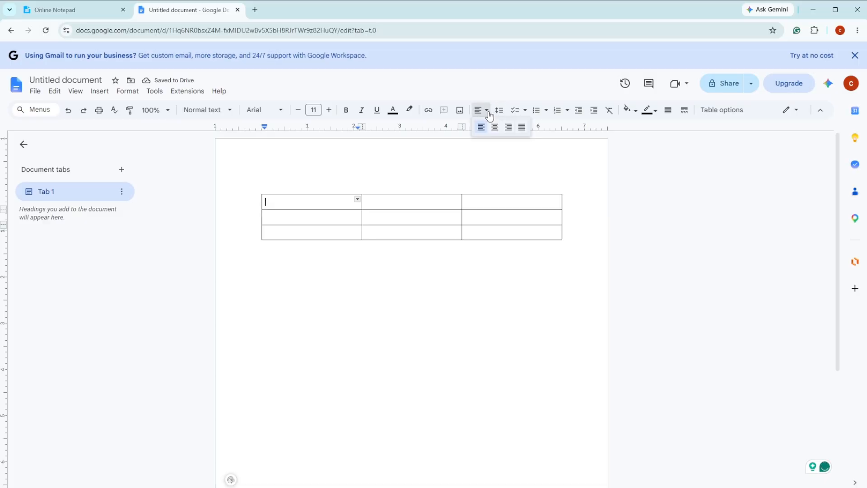
pyautogui.click(492, 125)
pyautogui.doubleClick(389, 265)
pyautogui.doubleClick(316, 202)
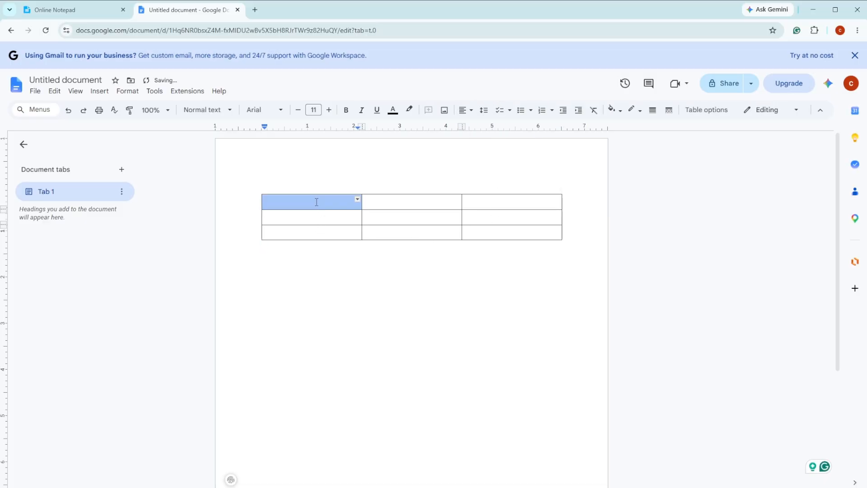
pyautogui.doubleClick(309, 171)
pyautogui.click(310, 202)
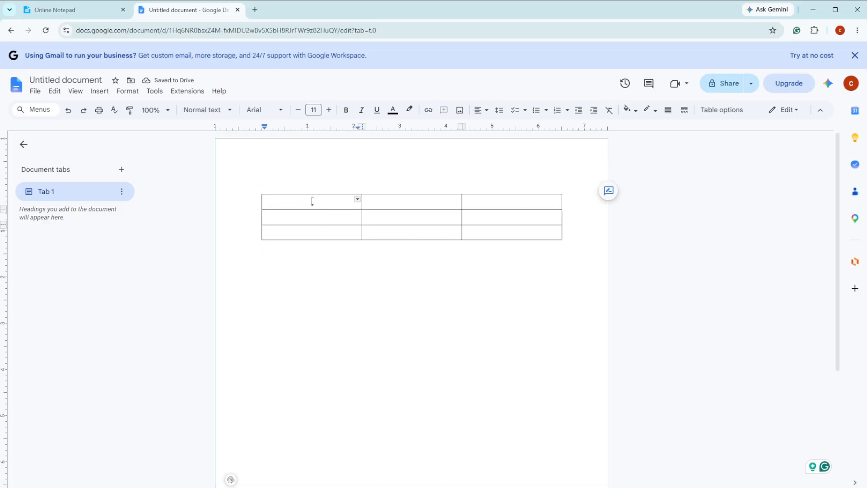
pyautogui.click(393, 249)
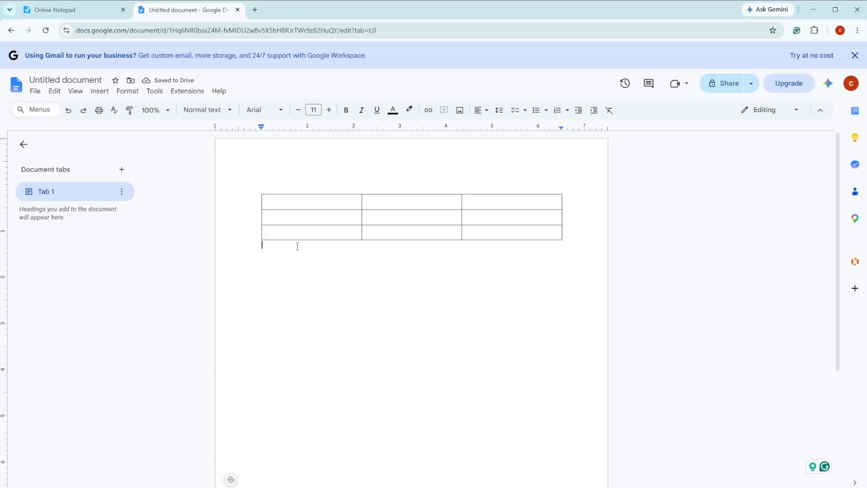
pyautogui.click(290, 220)
pyautogui.click(296, 235)
pyautogui.click(296, 209)
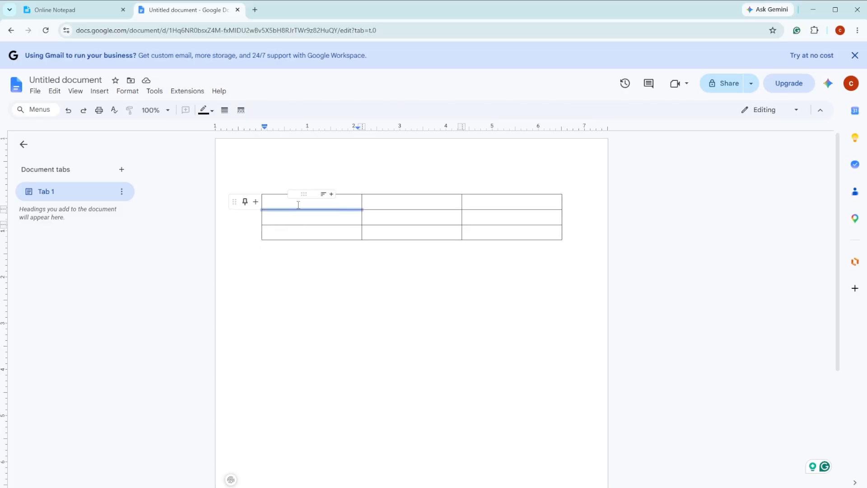
pyautogui.click(310, 257)
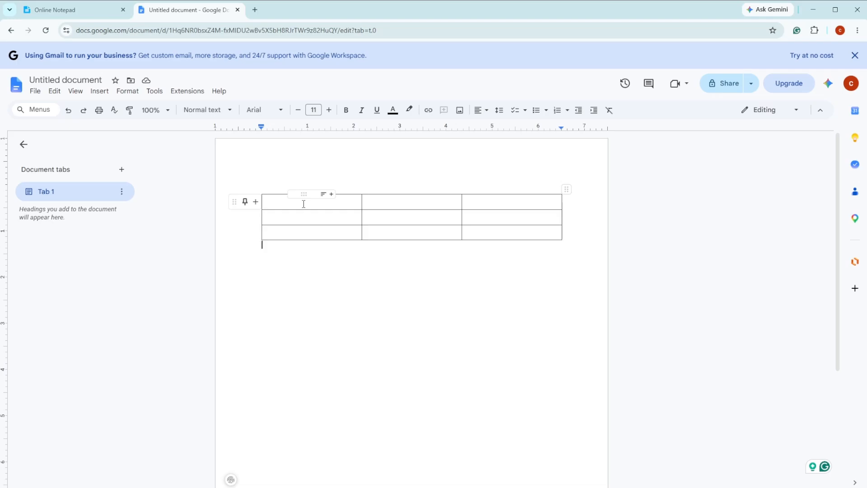
pyautogui.click(364, 200)
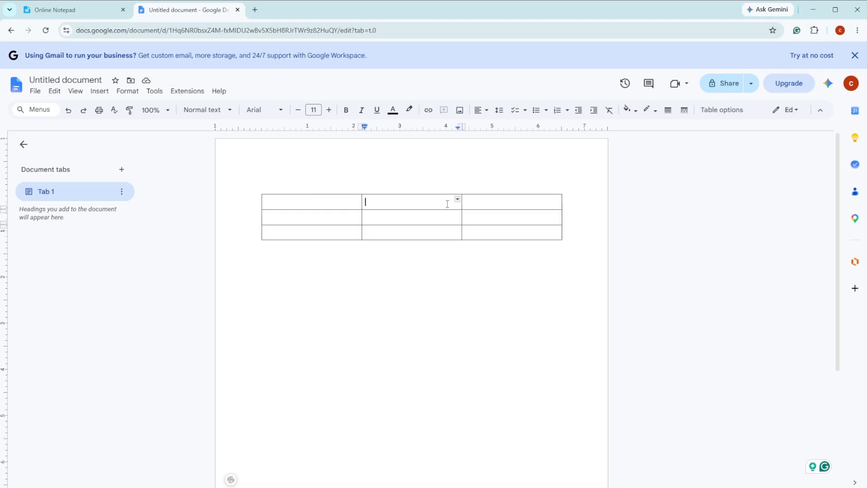
pyautogui.click(324, 221)
pyautogui.click(333, 235)
pyautogui.click(391, 237)
pyautogui.click(485, 223)
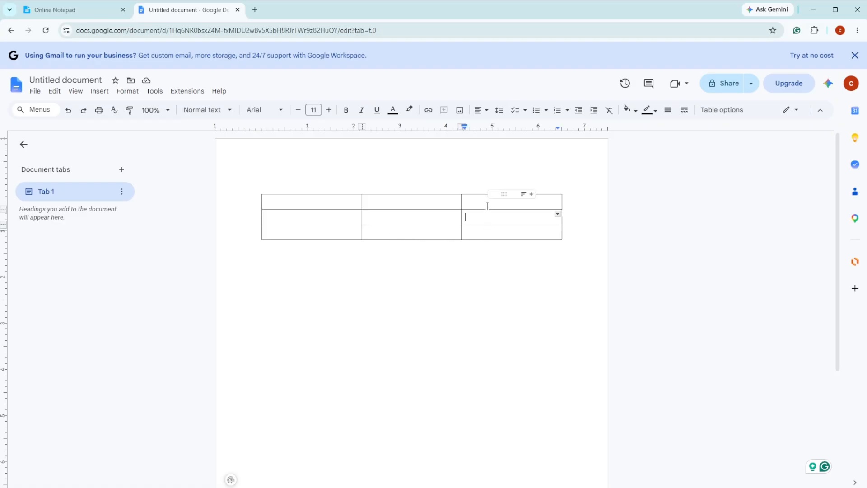
pyautogui.click(483, 206)
pyautogui.click(392, 206)
# Insert a row above the table's first row and a column to the left of its first column
pyautogui.click(338, 204)
pyautogui.rightClick(338, 204)
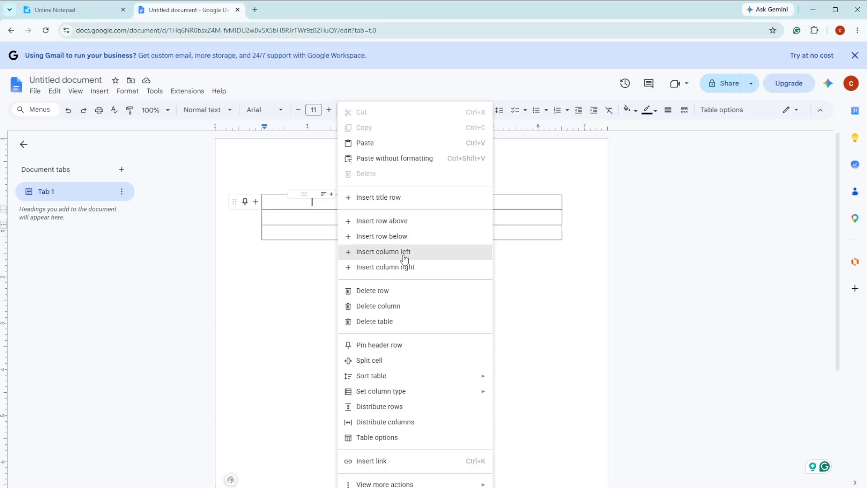
pyautogui.click(390, 221)
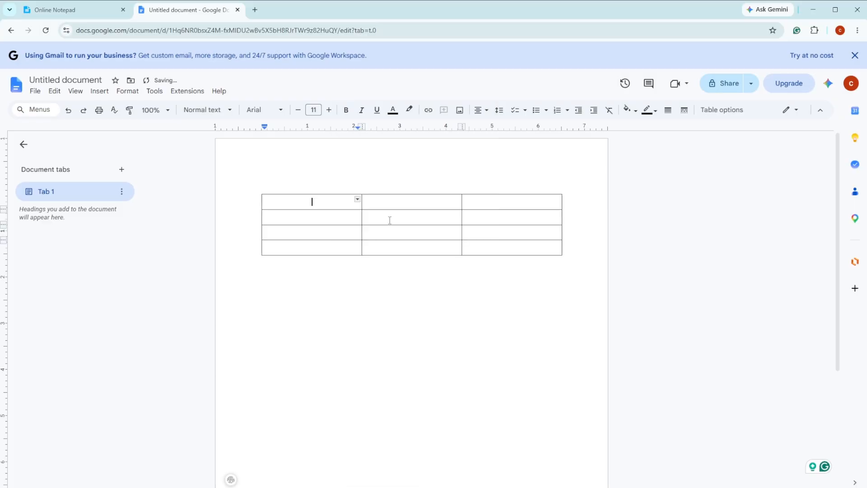
pyautogui.rightClick(333, 205)
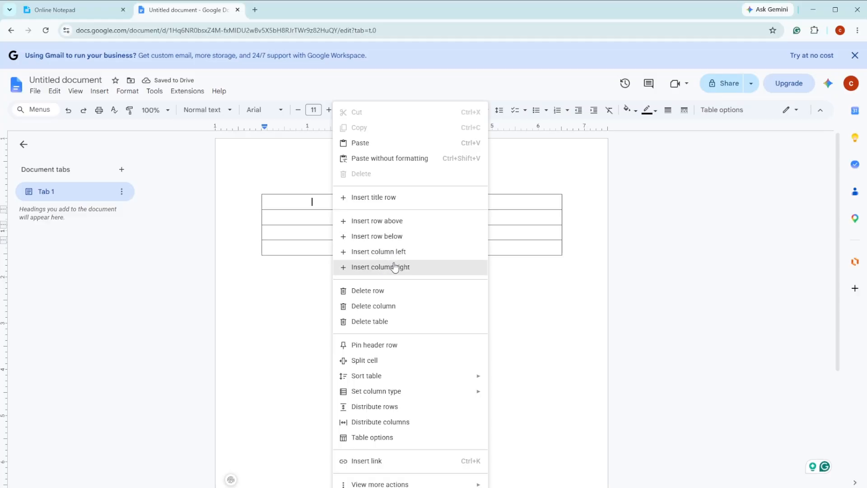
pyautogui.click(396, 256)
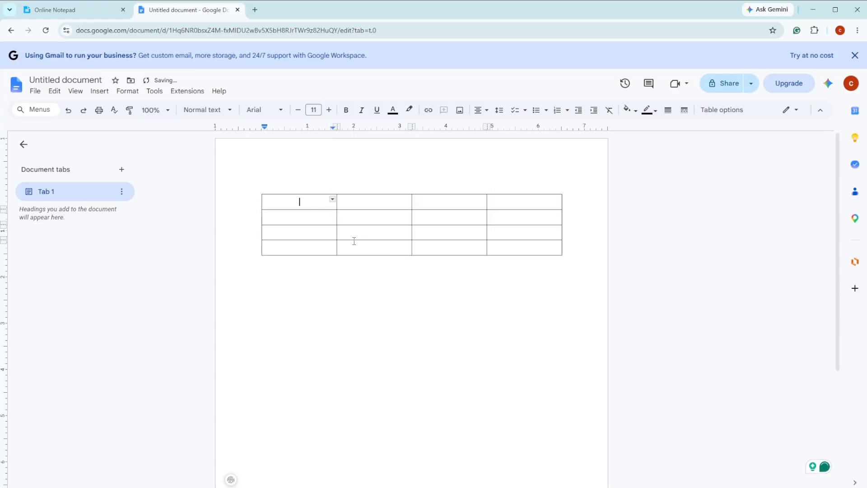
pyautogui.click(403, 234)
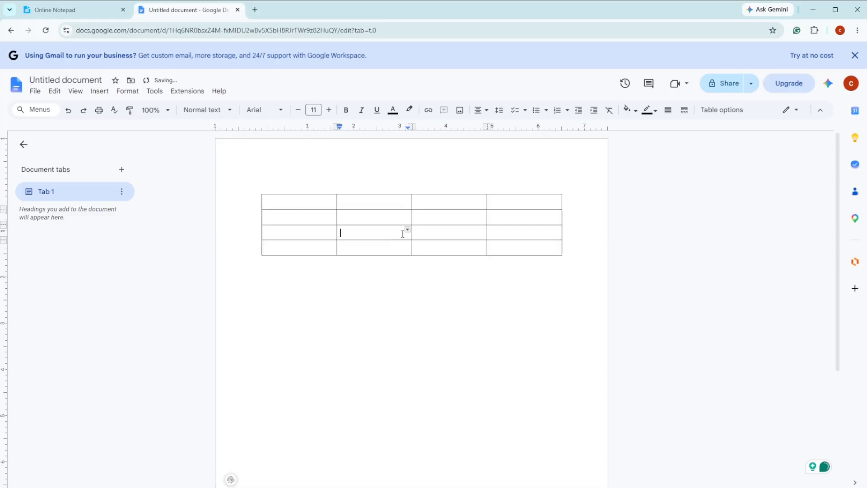
pyautogui.doubleClick(316, 216)
pyautogui.click(316, 238)
pyautogui.click(318, 248)
pyautogui.click(365, 250)
pyautogui.click(430, 249)
pyautogui.click(490, 248)
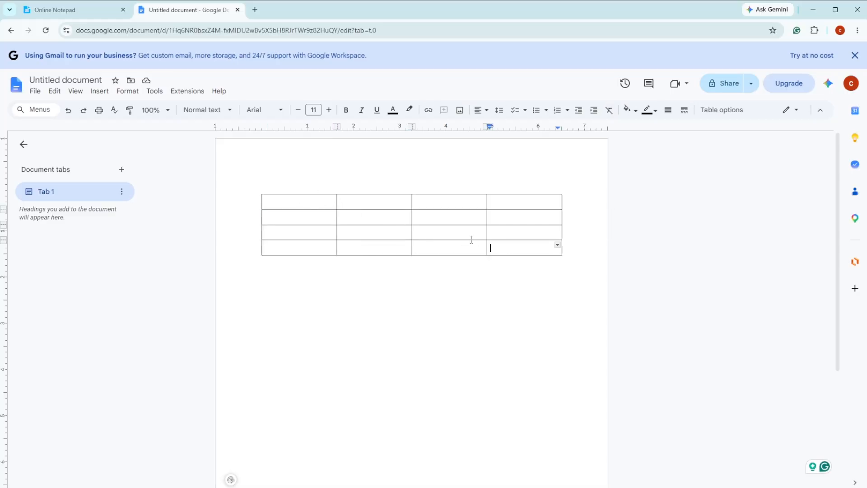
pyautogui.click(323, 220)
pyautogui.click(328, 202)
pyautogui.click(328, 214)
# Merge all cells of the table's first row into one and enter TABLE in it
pyautogui.moveTo(323, 202); pyautogui.dragTo(500, 202)
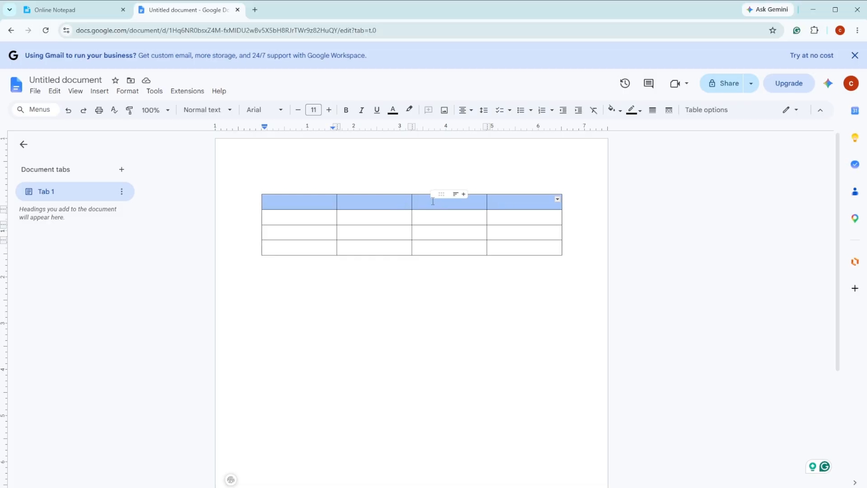
pyautogui.rightClick(456, 205)
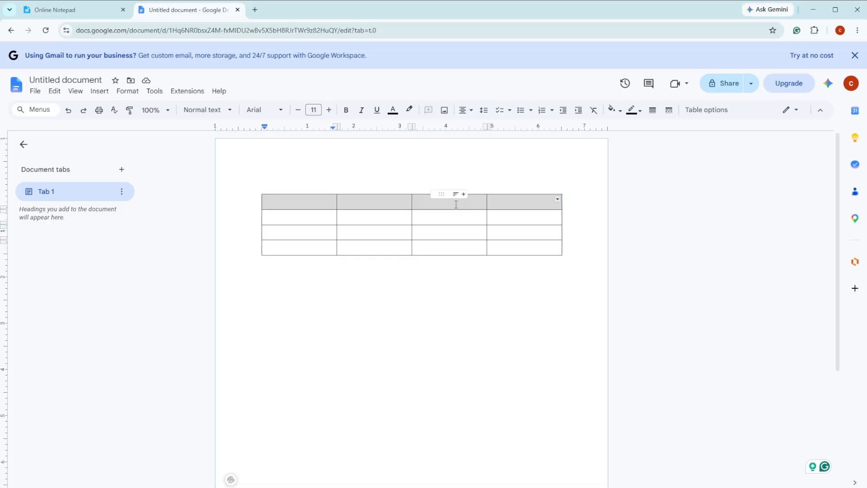
pyautogui.click(498, 384)
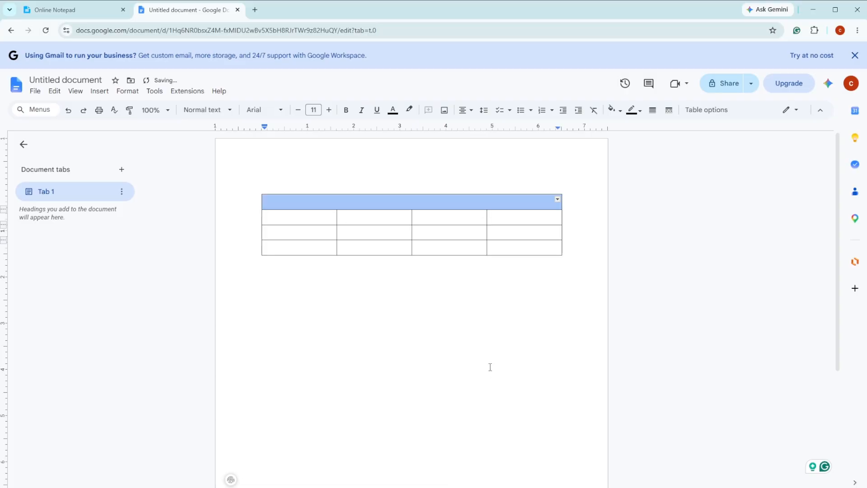
pyautogui.click(426, 204)
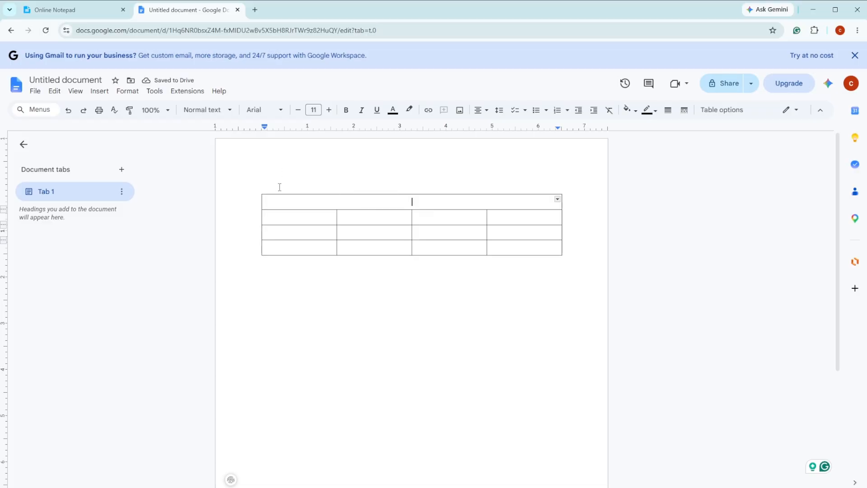
pyautogui.write('TABLE')
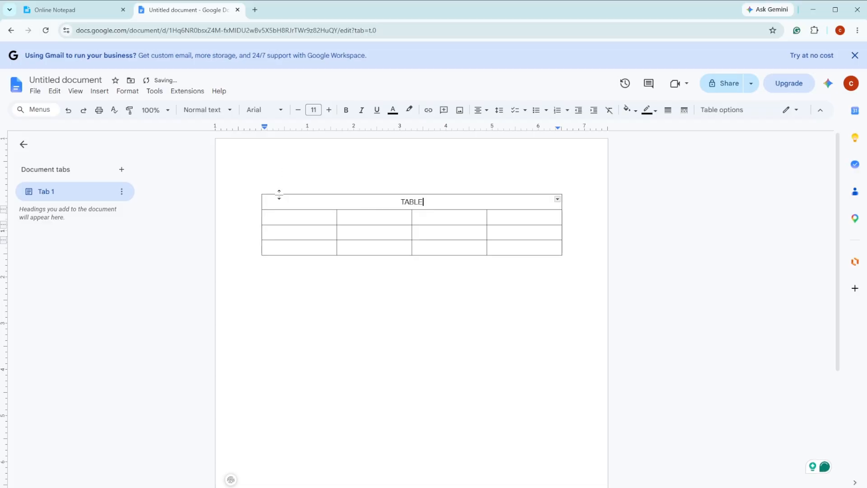
pyautogui.moveTo(456, 237); pyautogui.dragTo(454, 231)
pyautogui.click(450, 219)
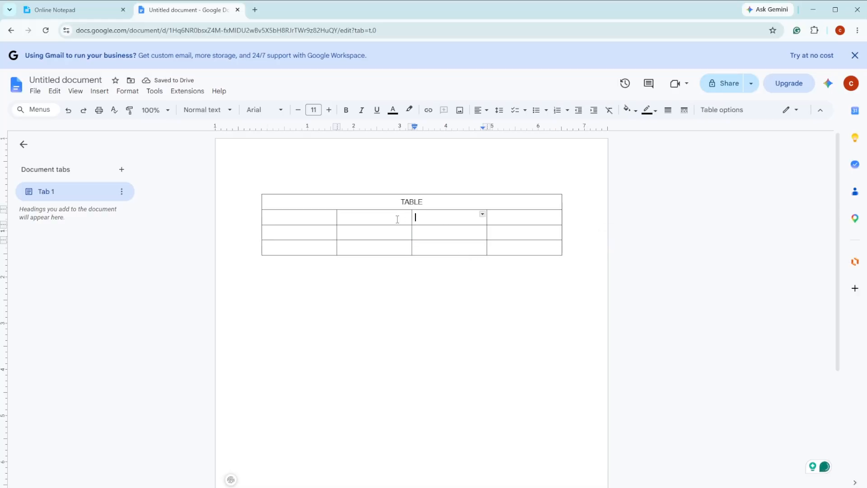
pyautogui.click(395, 218)
pyautogui.click(291, 220)
pyautogui.click(298, 240)
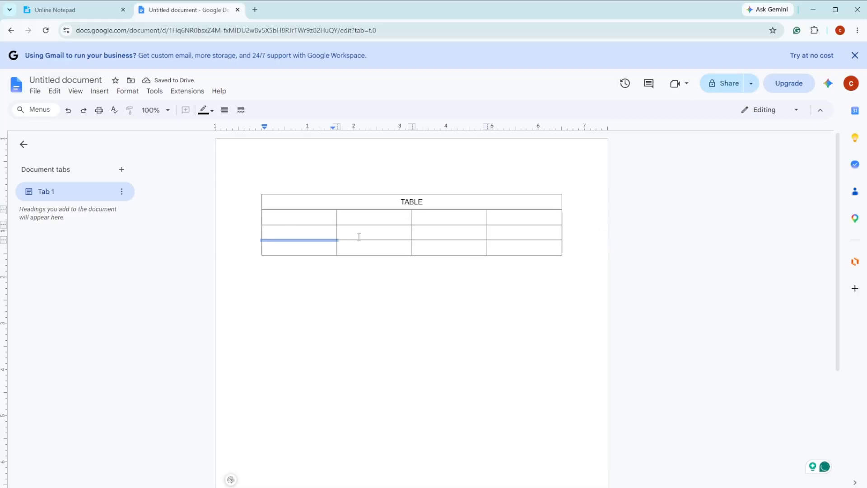
pyautogui.click(396, 249)
pyautogui.click(447, 248)
pyautogui.click(518, 248)
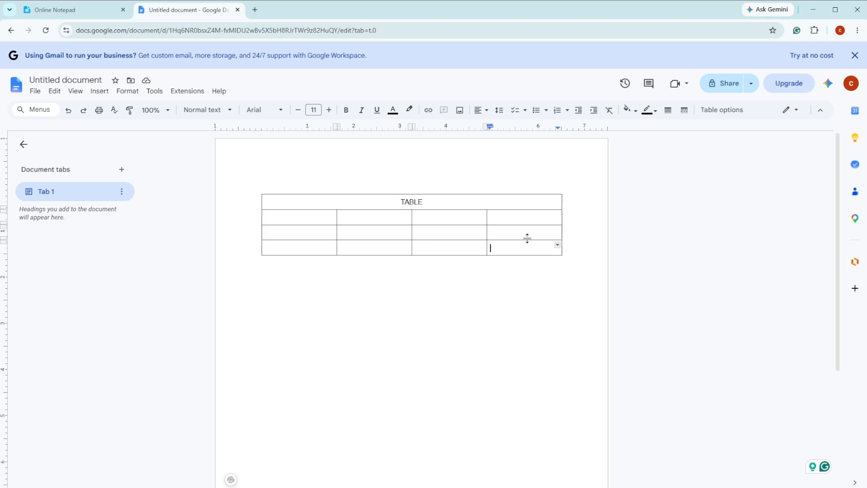
pyautogui.click(526, 236)
# Make the TABLE heading in the merged first row bold
pyautogui.moveTo(386, 207); pyautogui.dragTo(460, 206)
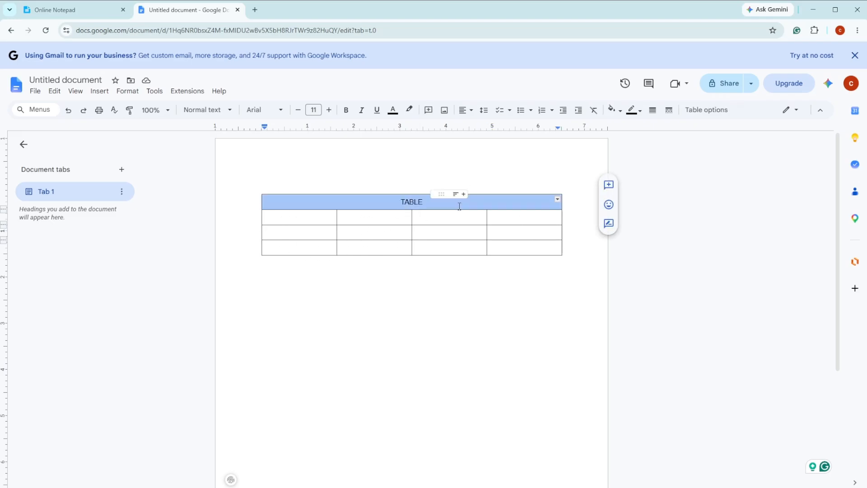
pyautogui.click(348, 110)
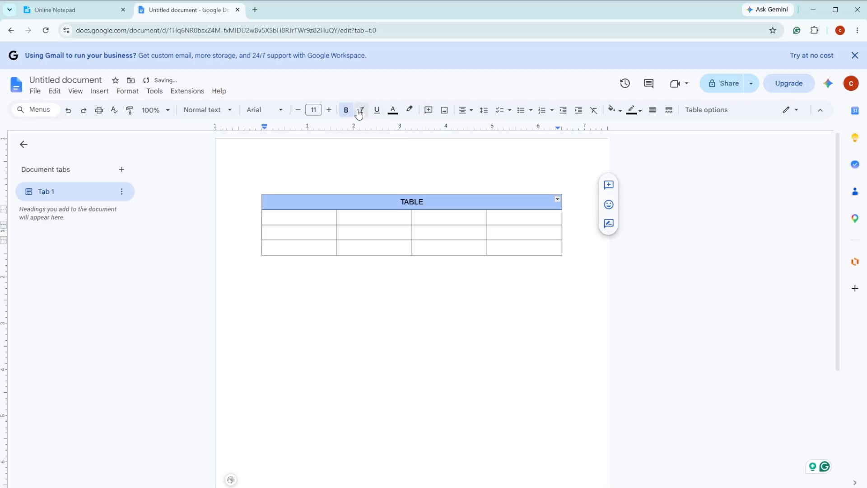
# Set the font size of the TABLE heading in the merged first row to 15
pyautogui.click(333, 111)
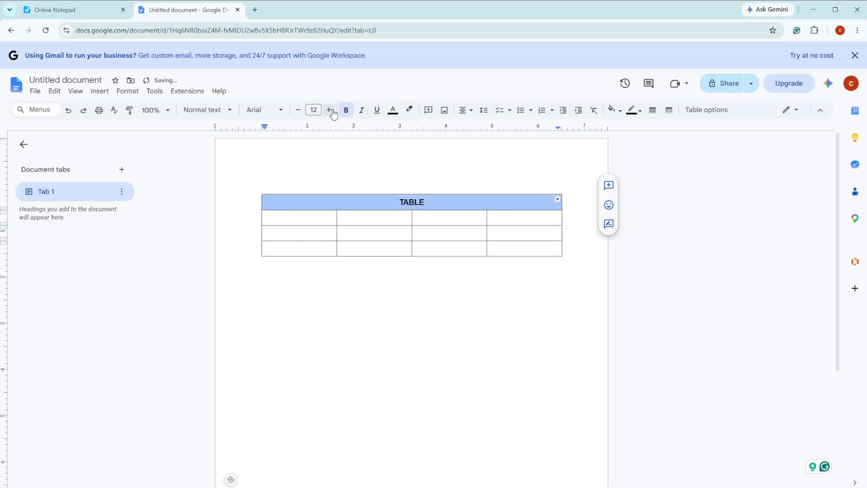
pyautogui.click(333, 112)
pyautogui.click(333, 111)
pyautogui.click(332, 111)
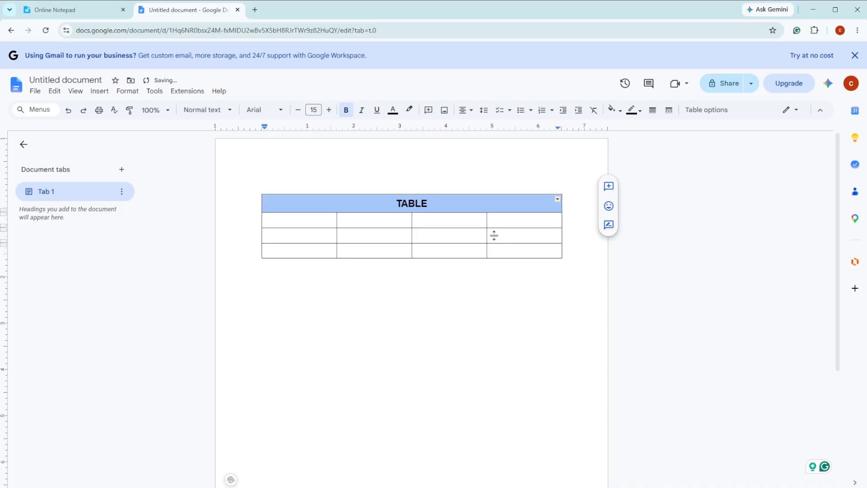
pyautogui.click(470, 222)
pyautogui.click(432, 207)
pyautogui.click(356, 231)
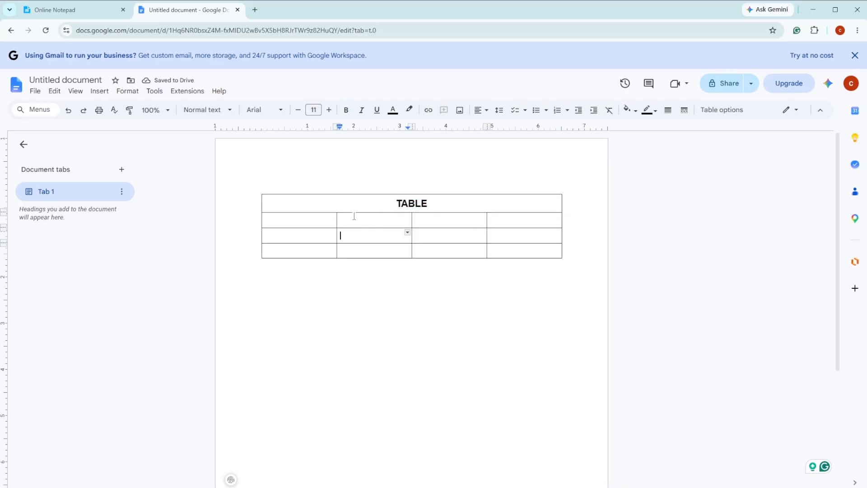
# Fill the merged TABLE heading row with a cyan background color
pyautogui.moveTo(354, 207); pyautogui.dragTo(438, 203)
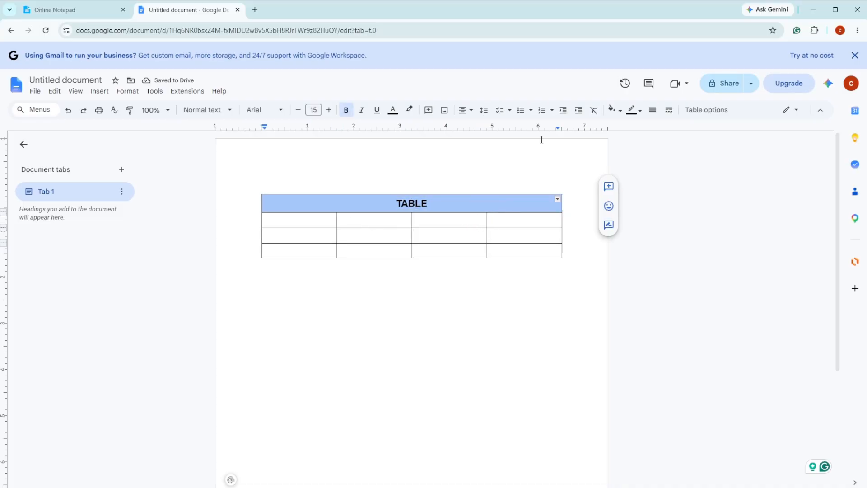
pyautogui.click(621, 114)
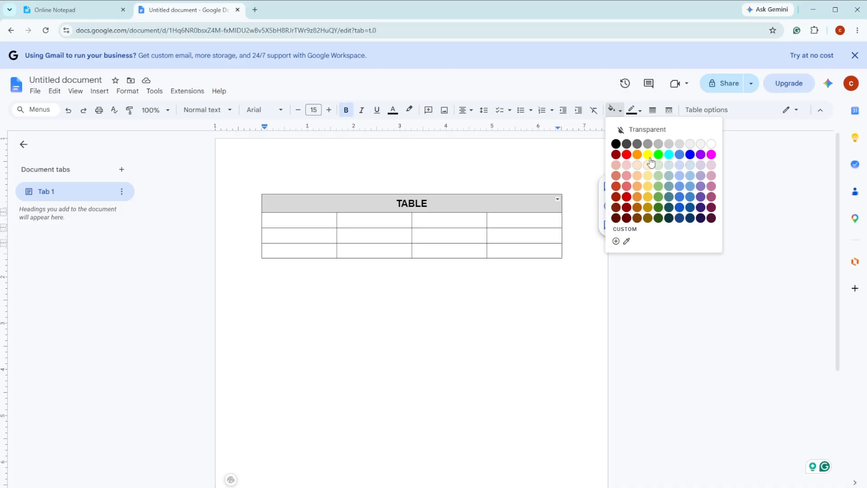
pyautogui.click(669, 155)
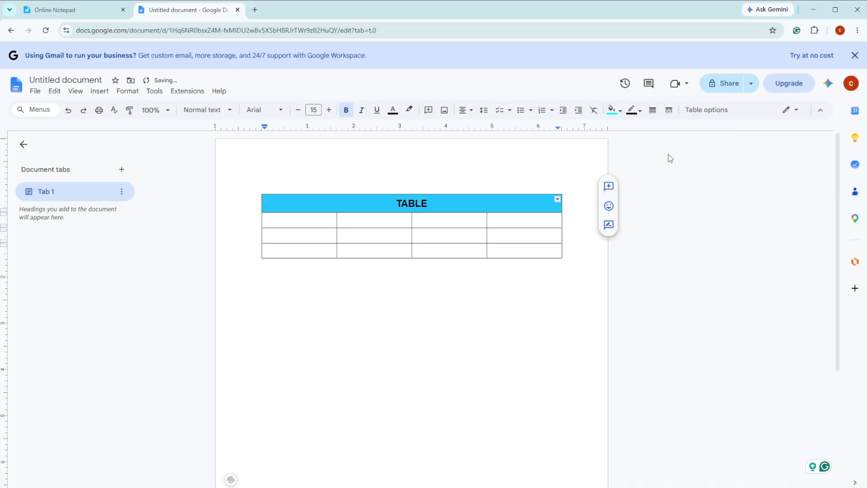
pyautogui.click(429, 218)
pyautogui.click(369, 245)
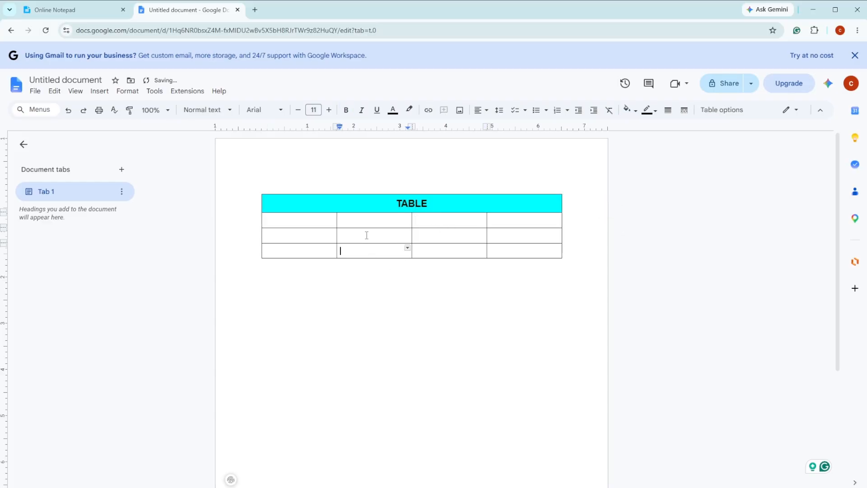
pyautogui.click(359, 222)
pyautogui.moveTo(347, 244); pyautogui.dragTo(356, 248)
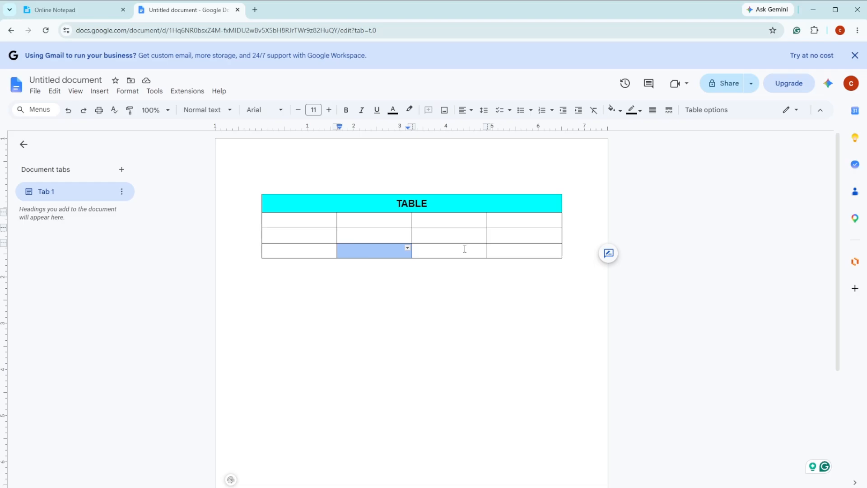
pyautogui.click(299, 220)
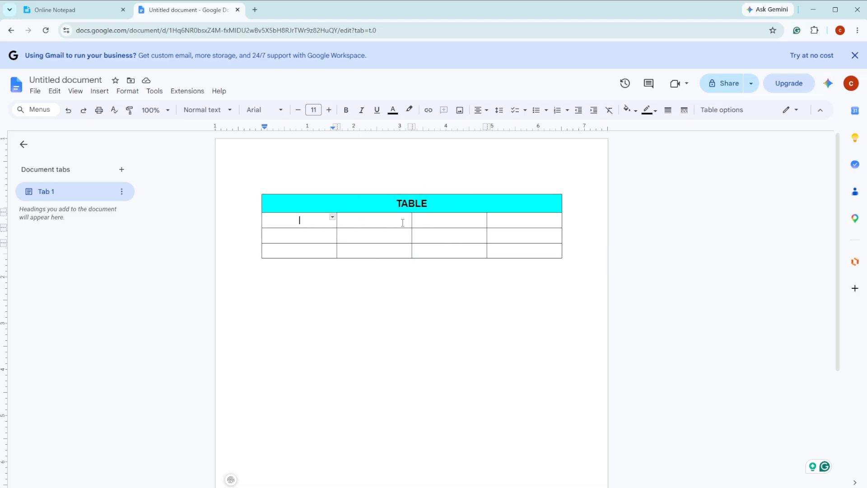
# Change the font of the TABLE heading to Comfortaa
pyautogui.tripleClick(412, 204)
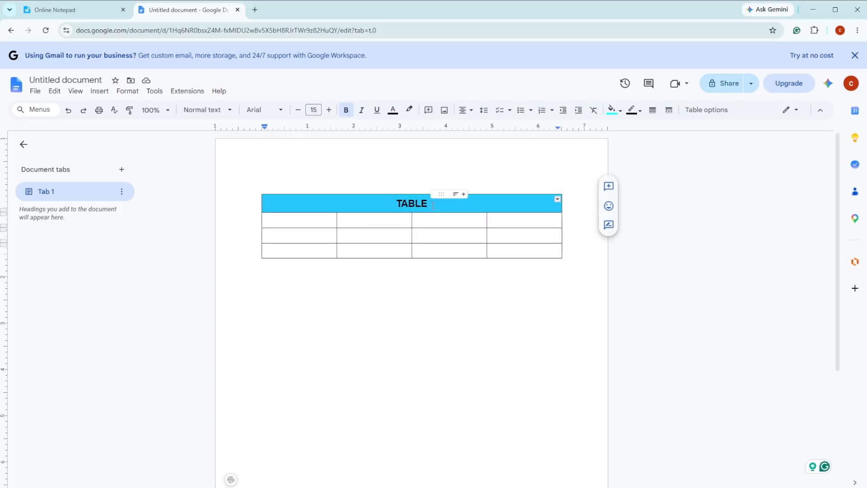
pyautogui.click(281, 111)
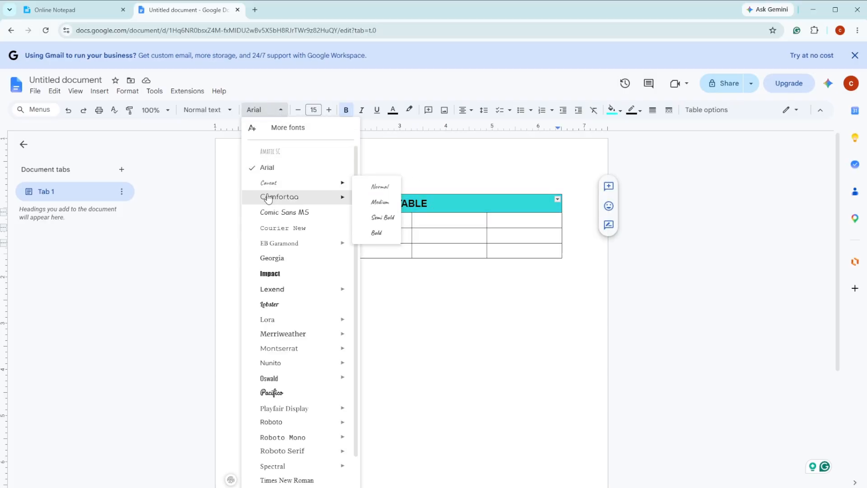
pyautogui.moveTo(282, 205)
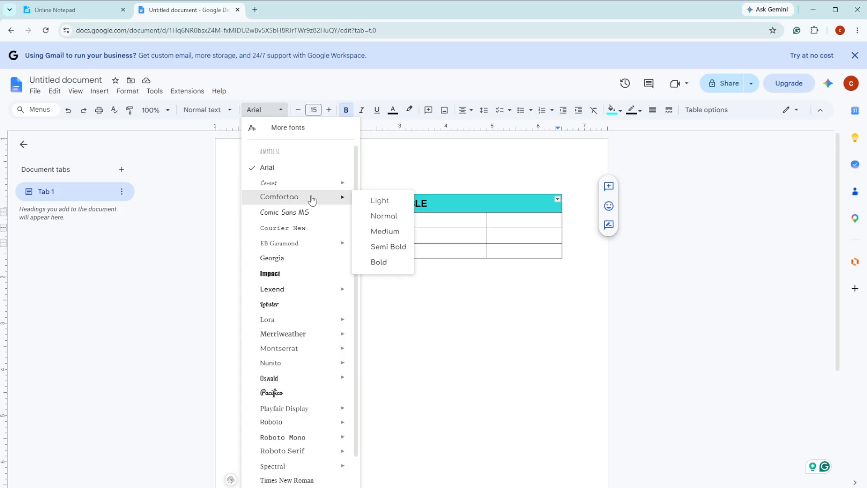
pyautogui.click(339, 197)
# Move the inner column borders to about 2.2, 4 and 5.4 inches on the ruler and make the row below the heading taller
pyautogui.click(321, 216)
pyautogui.moveTo(321, 217); pyautogui.dragTo(511, 231)
pyautogui.click(415, 249)
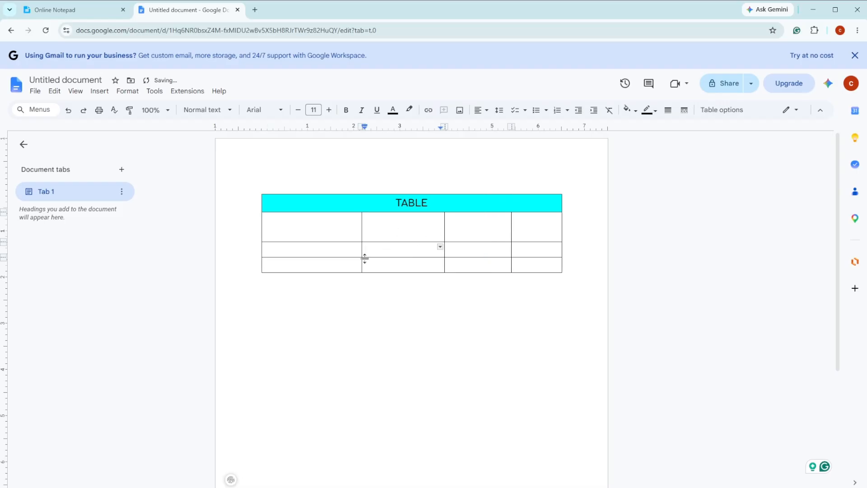
# Increase the heights of the table's last two rows and widen the second column to about 2.1 inches
pyautogui.moveTo(365, 258); pyautogui.dragTo(377, 329)
pyautogui.moveTo(414, 267); pyautogui.dragTo(407, 297)
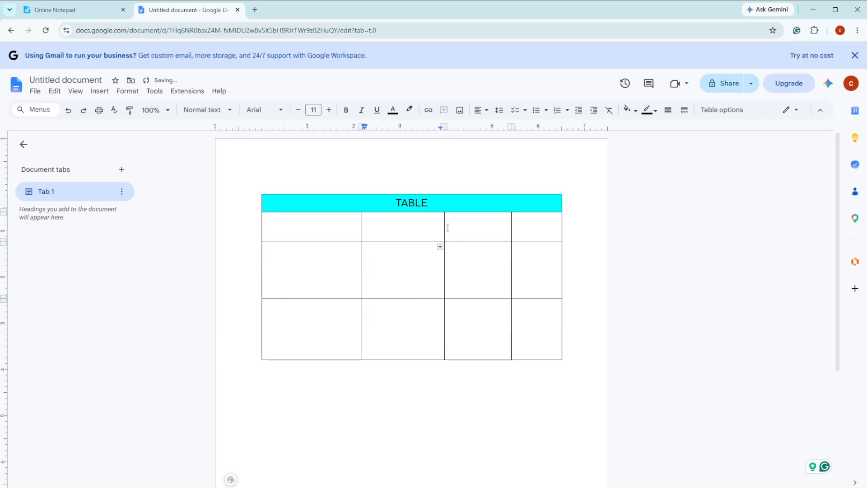
pyautogui.moveTo(445, 227); pyautogui.dragTo(457, 227)
pyautogui.moveTo(472, 265); pyautogui.dragTo(504, 249)
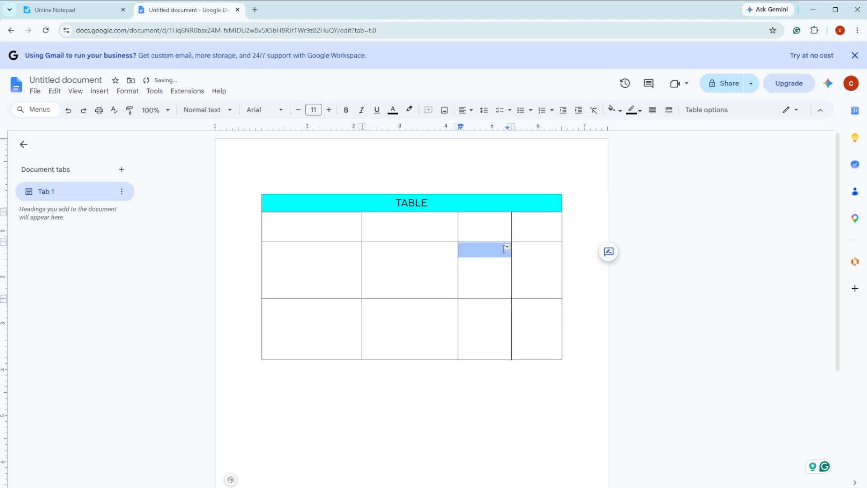
pyautogui.doubleClick(418, 231)
pyautogui.click(379, 276)
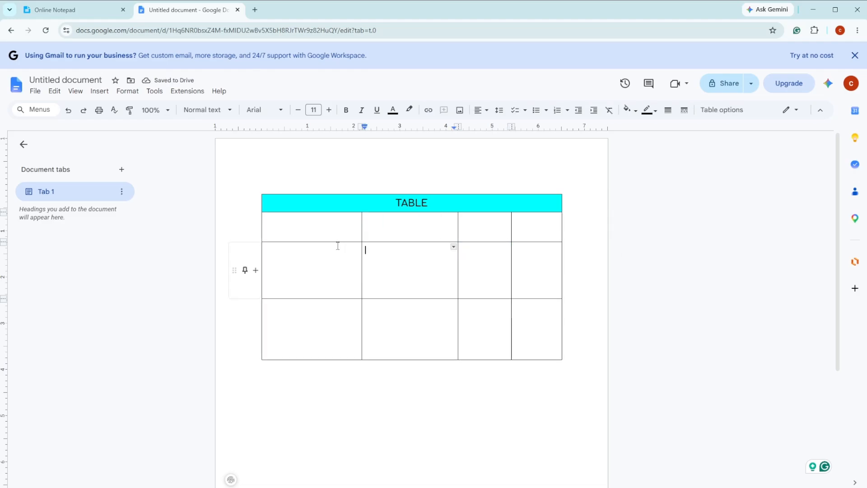
pyautogui.click(337, 246)
pyautogui.doubleClick(322, 282)
pyautogui.click(331, 324)
pyautogui.doubleClick(397, 327)
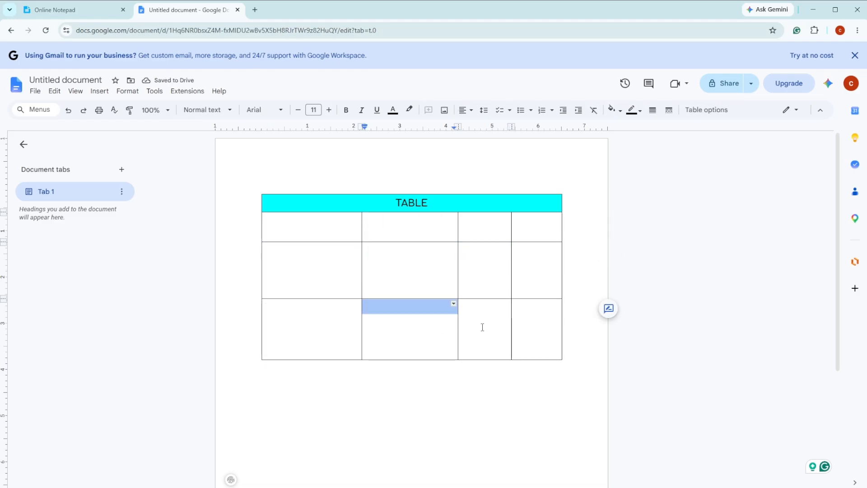
pyautogui.click(482, 325)
pyautogui.click(520, 328)
pyautogui.click(423, 242)
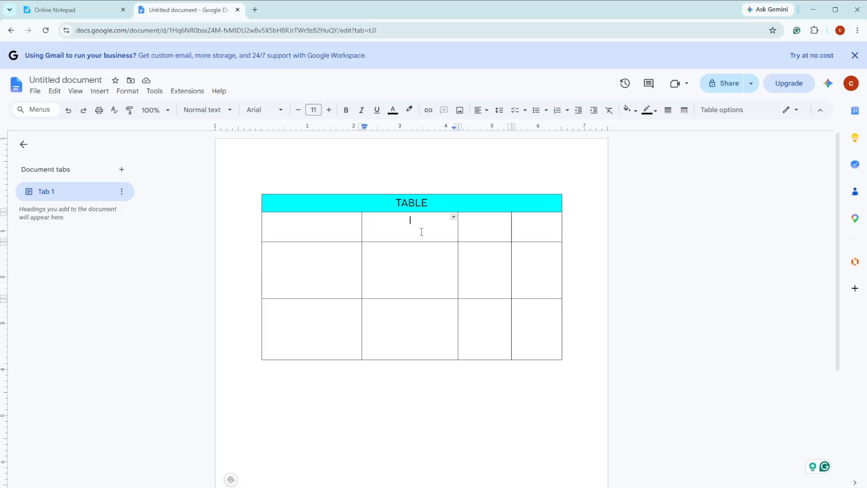
pyautogui.doubleClick(345, 230)
pyautogui.click(100, 91)
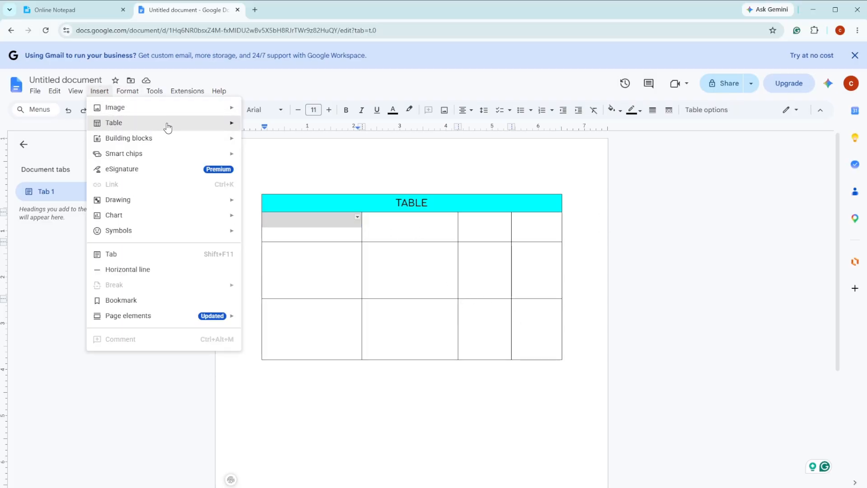
pyautogui.moveTo(167, 125)
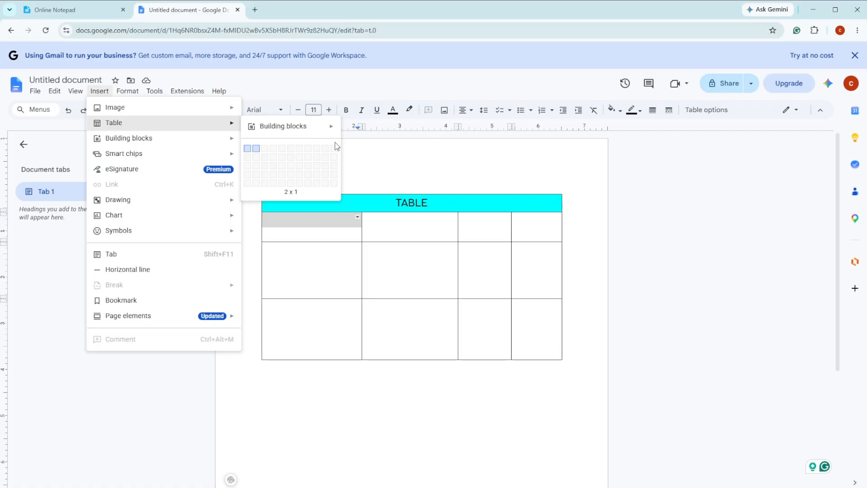
pyautogui.click(422, 231)
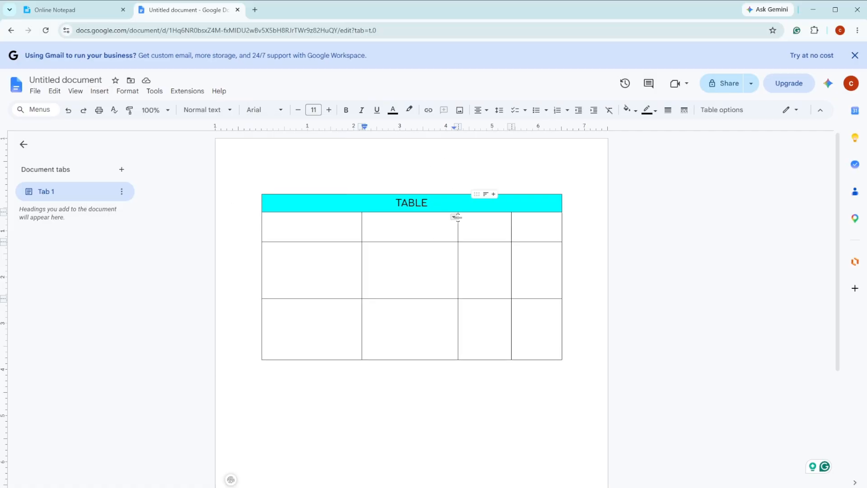
# Select all borders of the second cell in the row below the heading
pyautogui.click(454, 218)
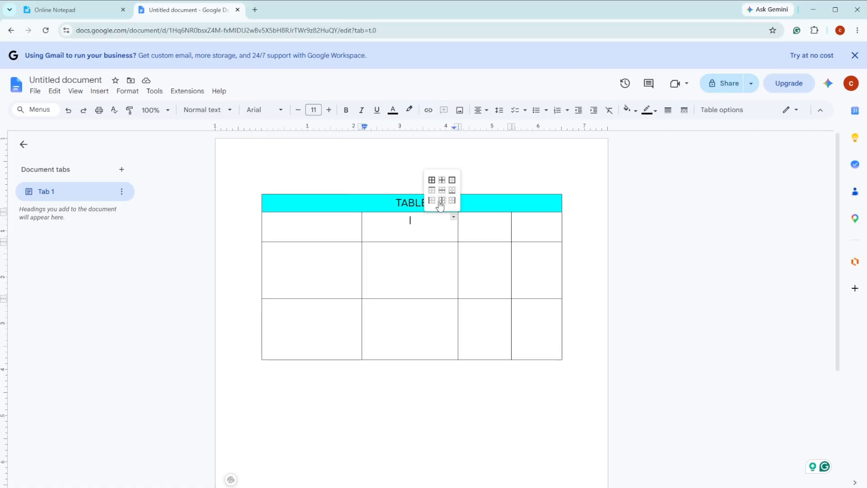
pyautogui.click(432, 180)
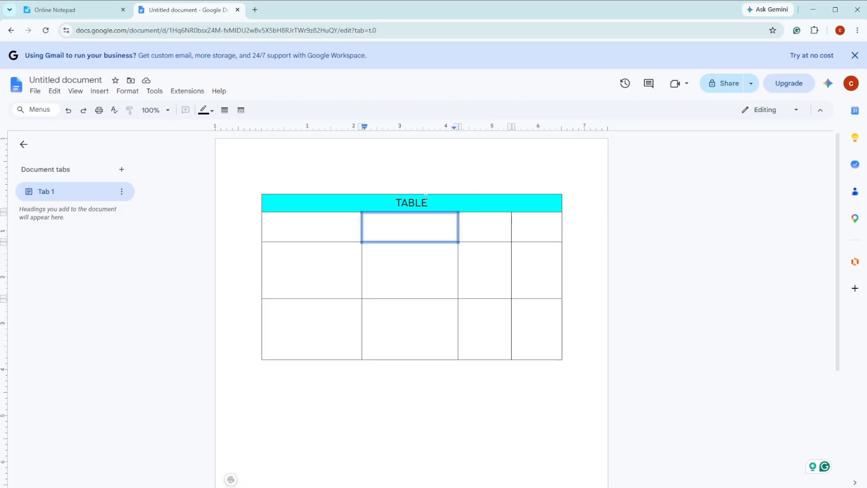
pyautogui.click(342, 231)
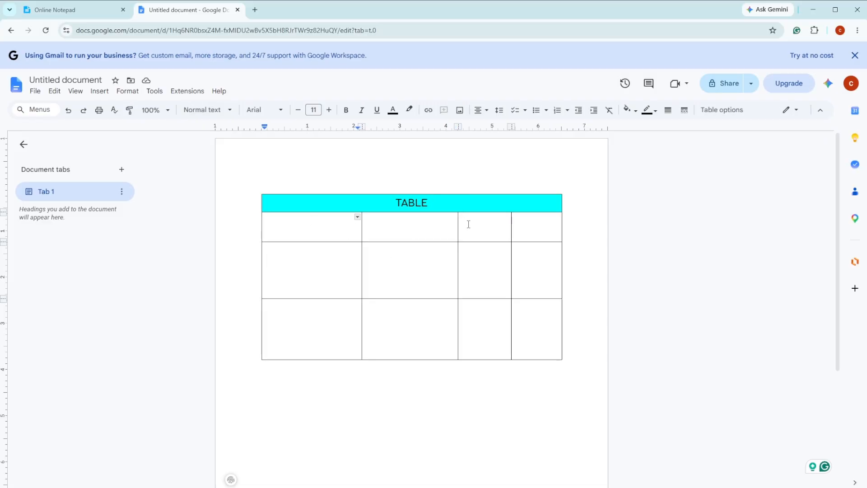